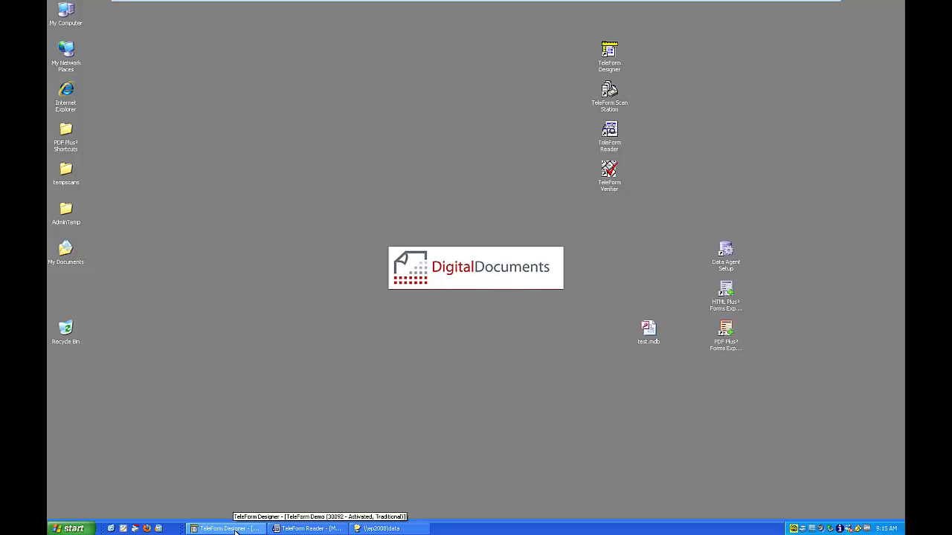
Restore TeleForm Designer to show TeleForm Demo form 30092 and scroll through its fields
{"action": "left_click", "coordinate": [235, 529]}
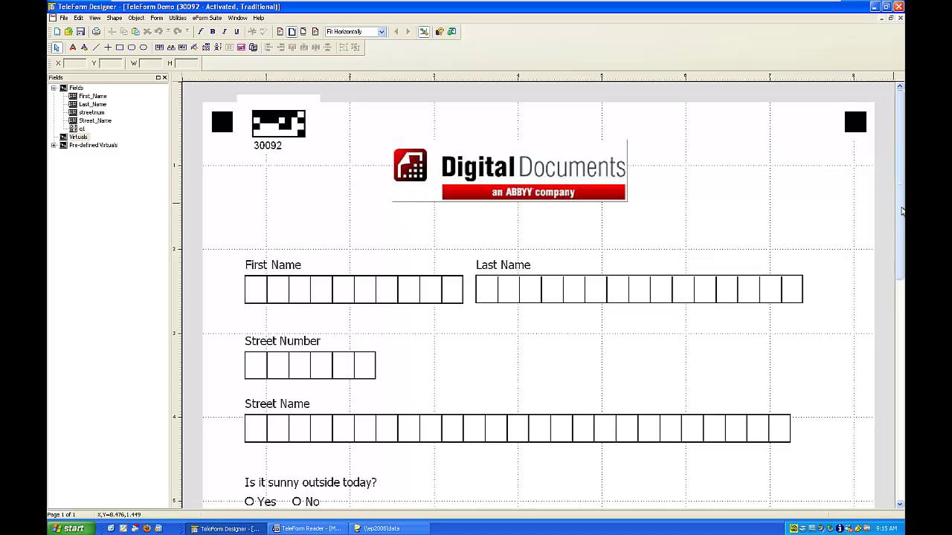
{"action": "left_click_drag", "start_coordinate": [902, 212], "coordinate": [902, 212]}
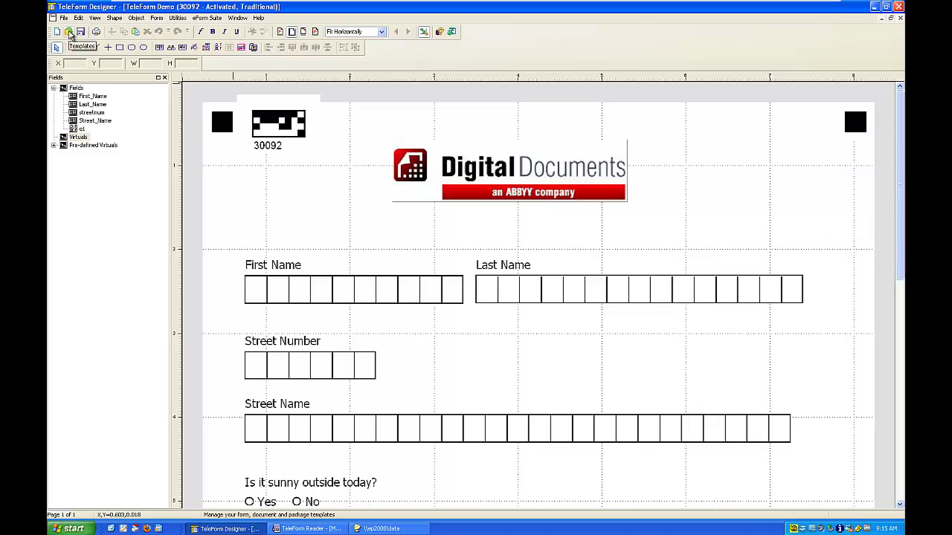
Start exporting the TeleForm Demo template from the Templates list
{"action": "left_click", "coordinate": [69, 32]}
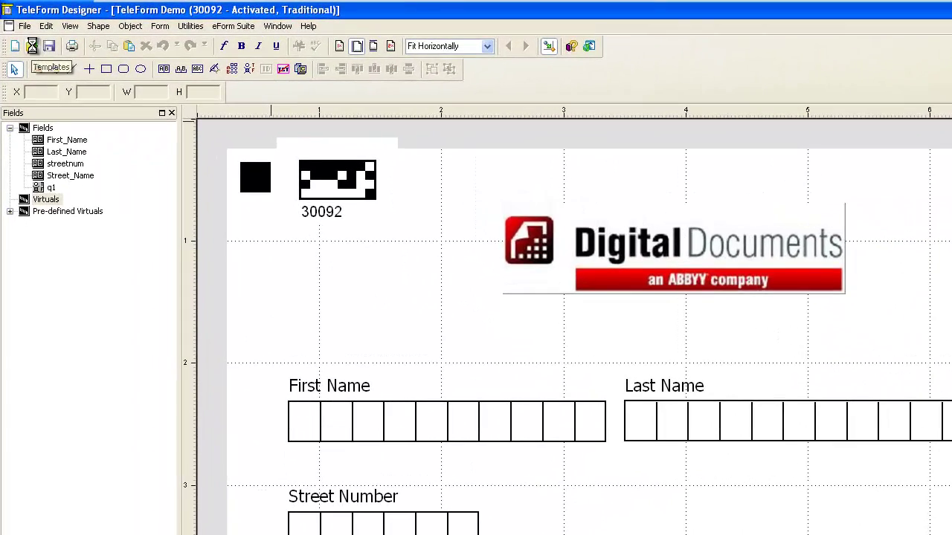
{"action": "left_click", "coordinate": [587, 292]}
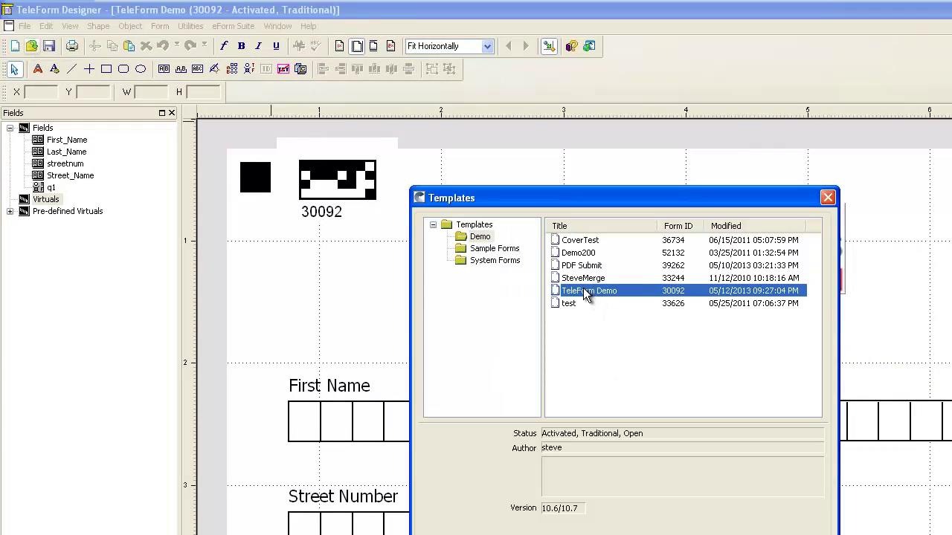
{"action": "right_click", "coordinate": [585, 292]}
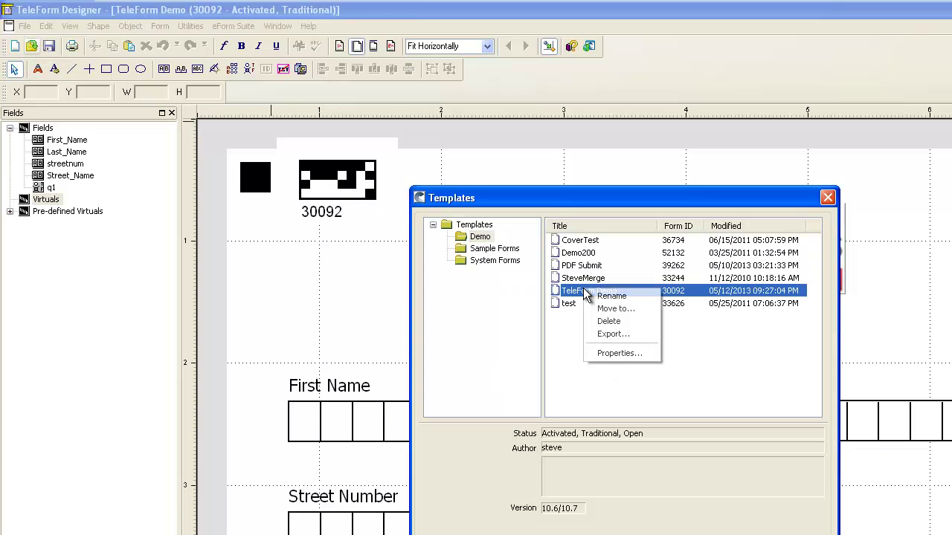
{"action": "left_click", "coordinate": [608, 336]}
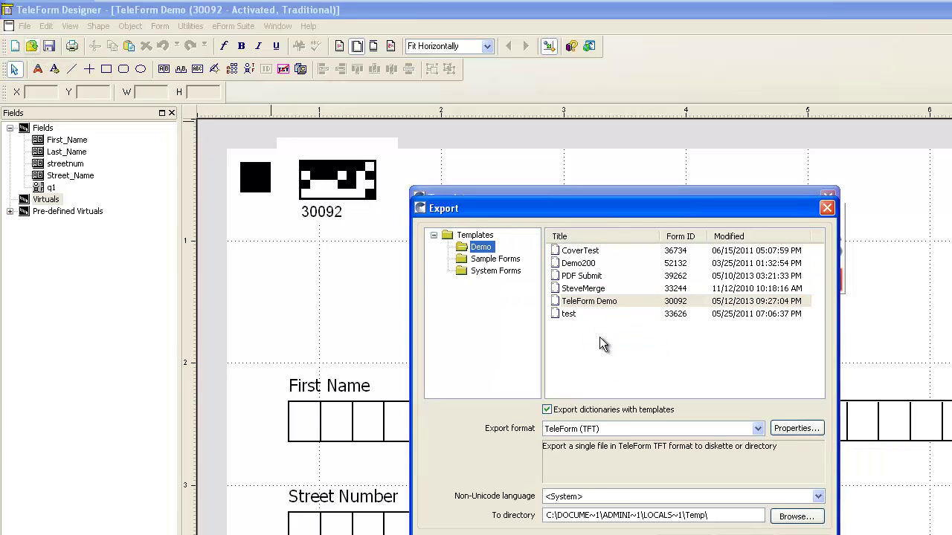
Choose PDF Plus Forms Export 5.0 as the export format, with the Desktop as destination folder
{"action": "left_click", "coordinate": [757, 429]}
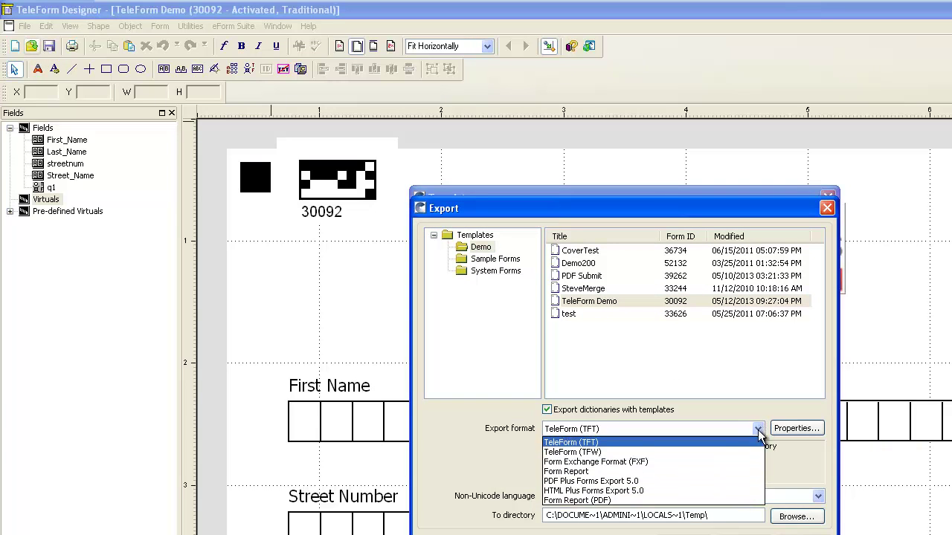
{"action": "left_click", "coordinate": [724, 483]}
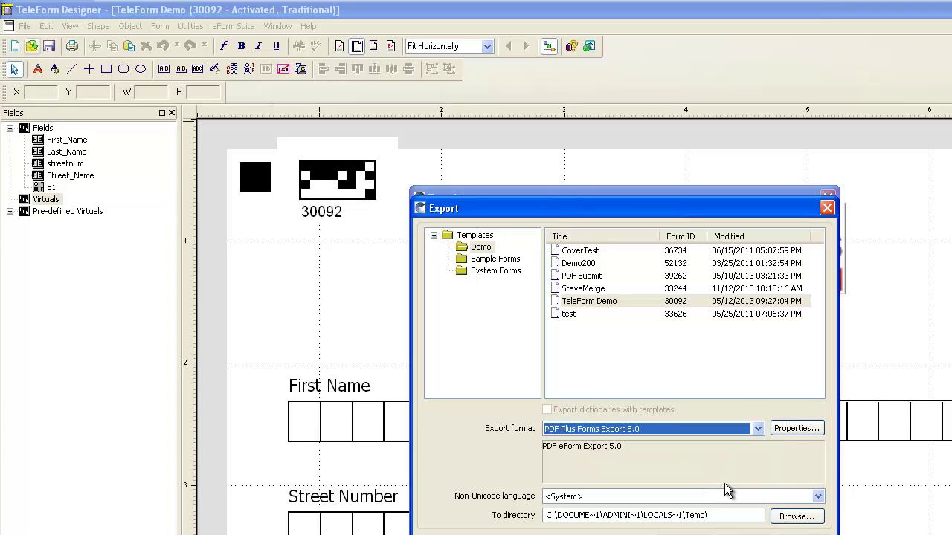
{"action": "left_click", "coordinate": [791, 513]}
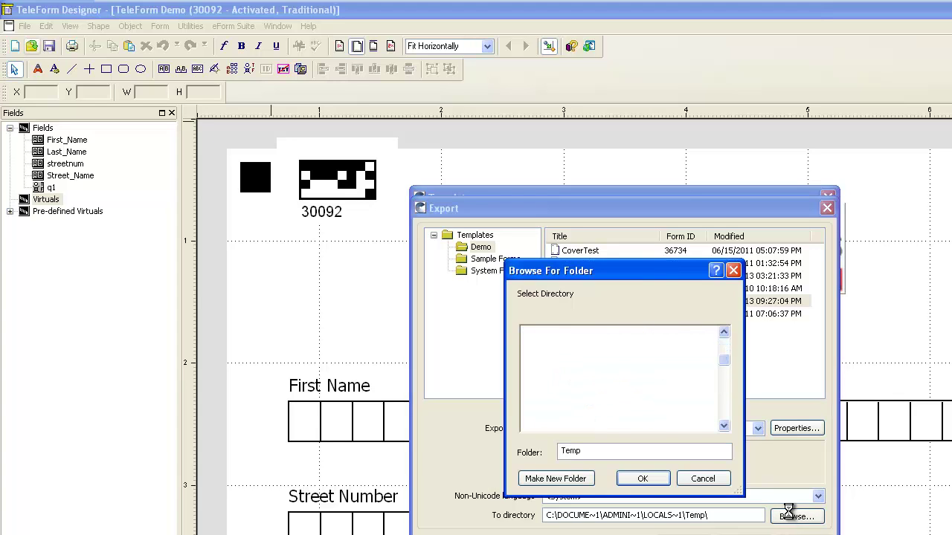
{"action": "left_click_drag", "start_coordinate": [725, 363], "coordinate": [723, 341]}
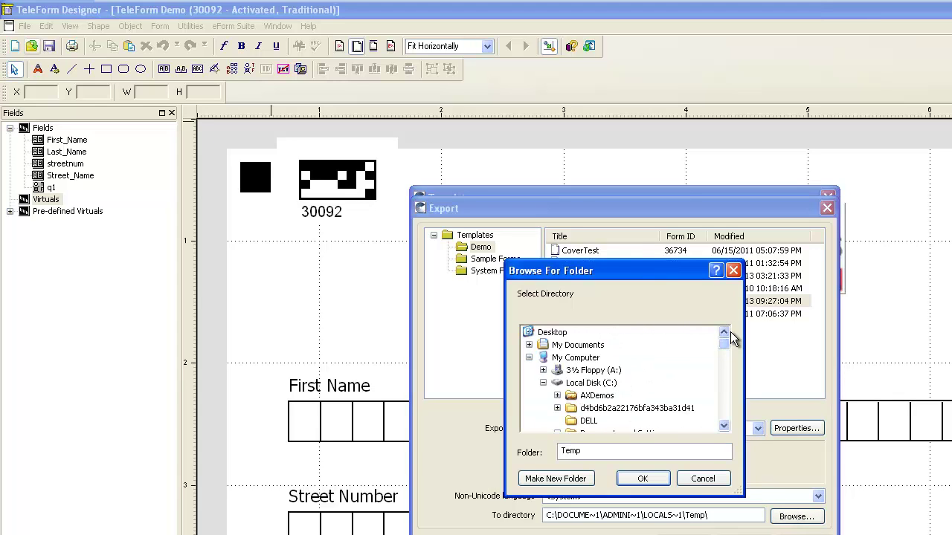
{"action": "left_click", "coordinate": [543, 383]}
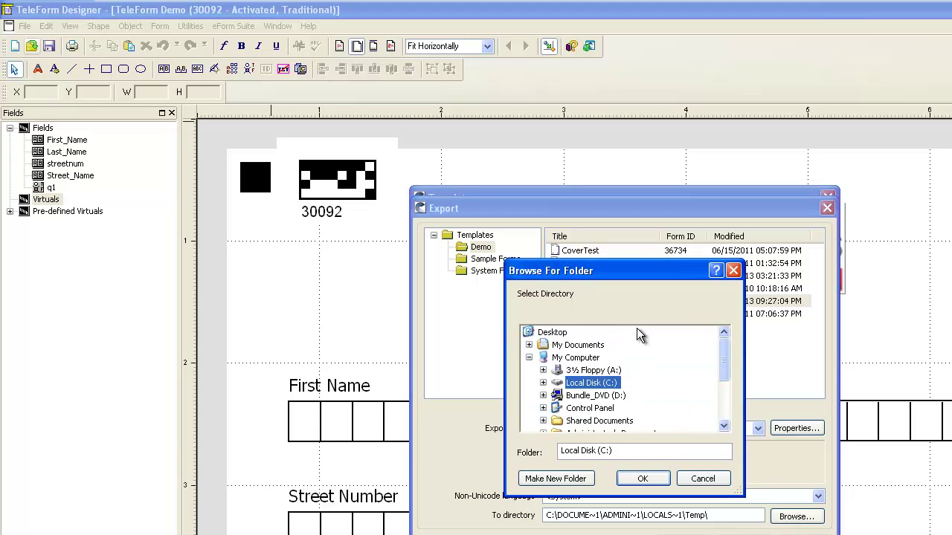
{"action": "left_click", "coordinate": [550, 333]}
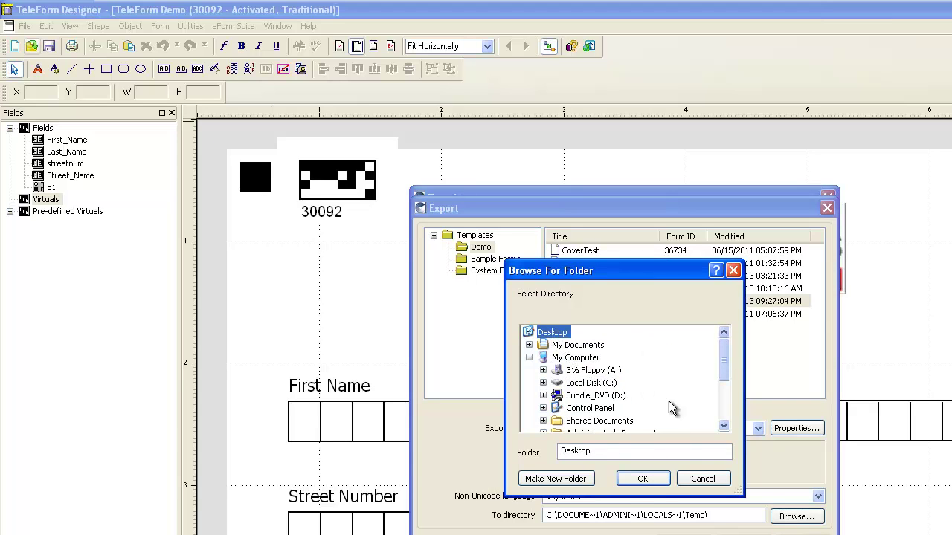
Confirm the Desktop as export folder and launch the PDF Plus Forms export
{"action": "left_click", "coordinate": [643, 482]}
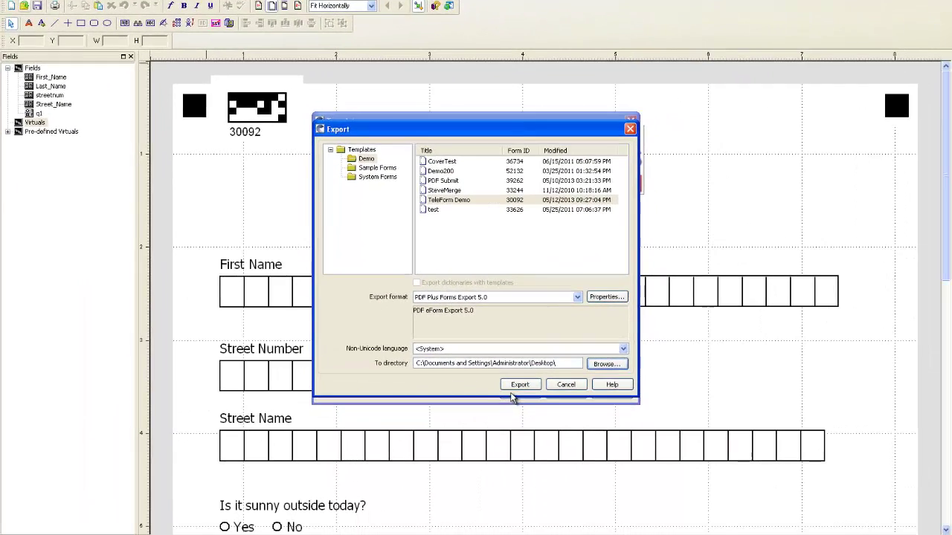
{"action": "left_click", "coordinate": [519, 386]}
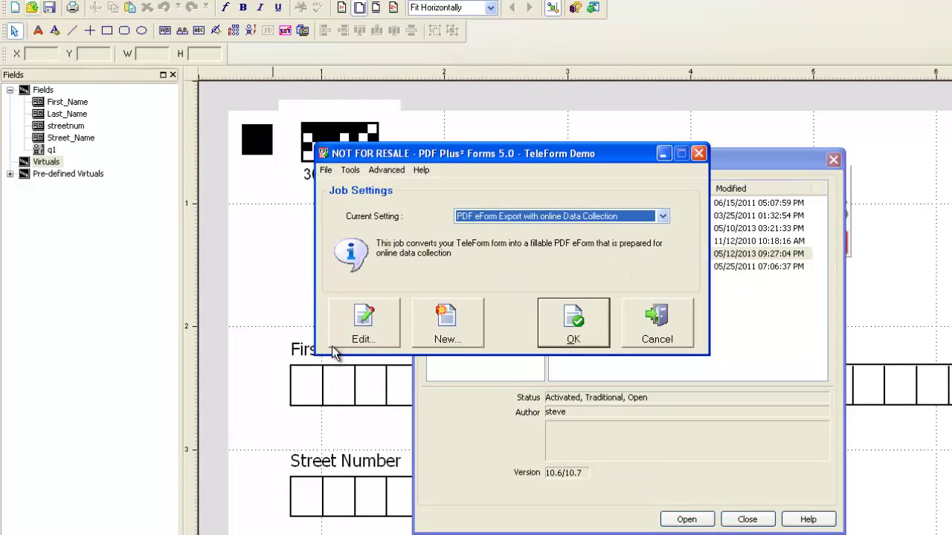
Review the job's Form Data submission and Forms button settings, then close the Edit dialog
{"action": "left_click", "coordinate": [372, 338]}
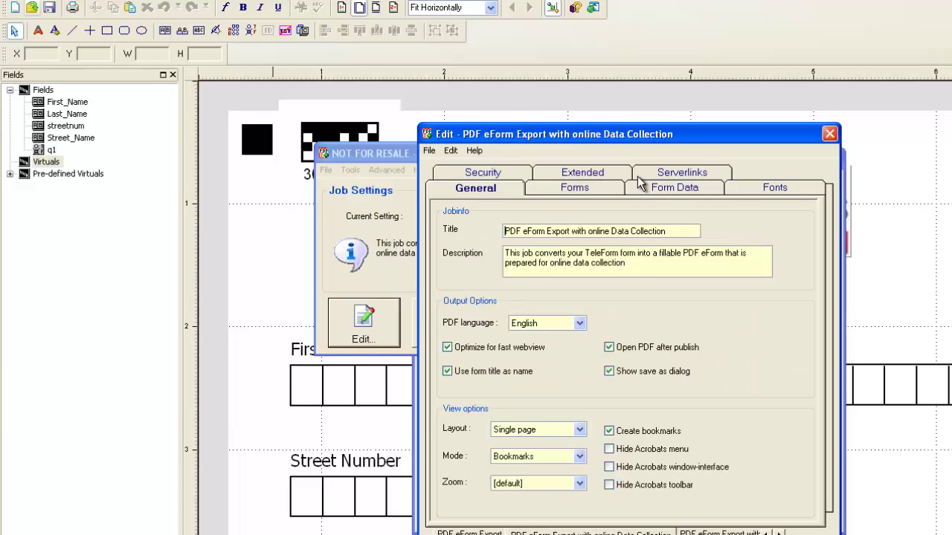
{"action": "left_click", "coordinate": [673, 191]}
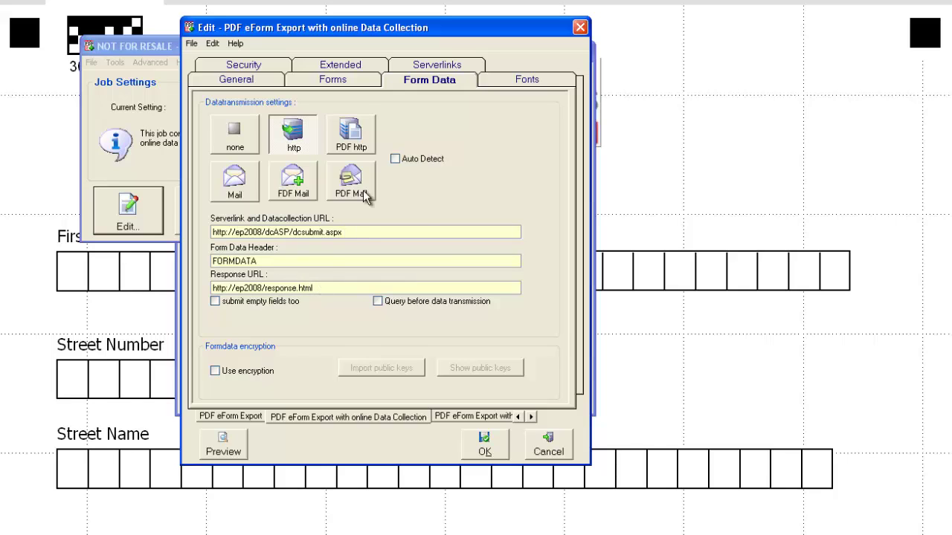
{"action": "left_click", "coordinate": [348, 84]}
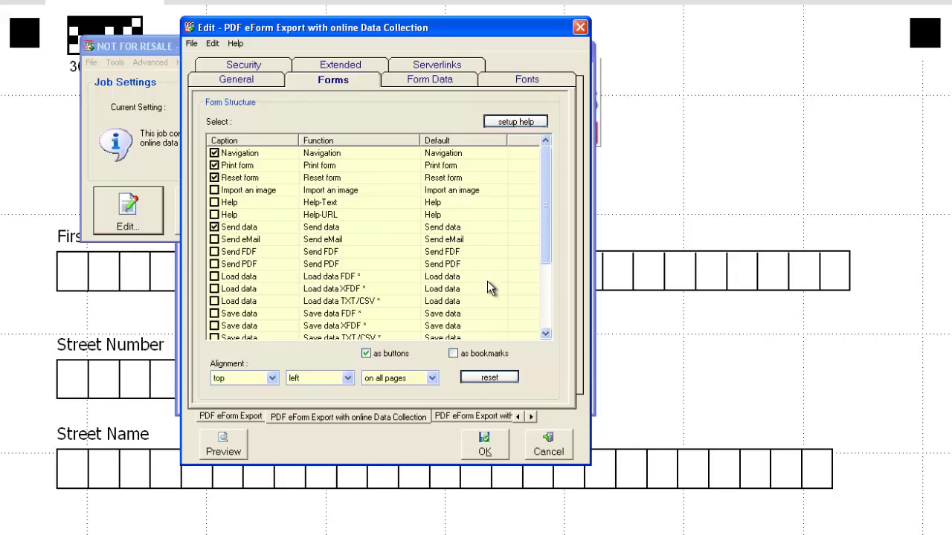
{"action": "left_click", "coordinate": [487, 440]}
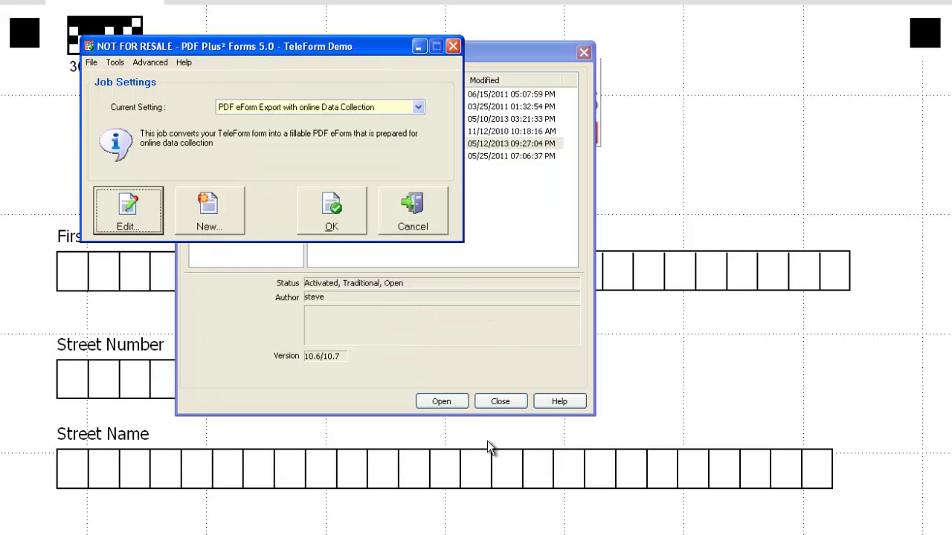
Accept the job settings and save the form to the Desktop as TeleFormDemo.PDF, without the space
{"action": "left_click", "coordinate": [344, 212]}
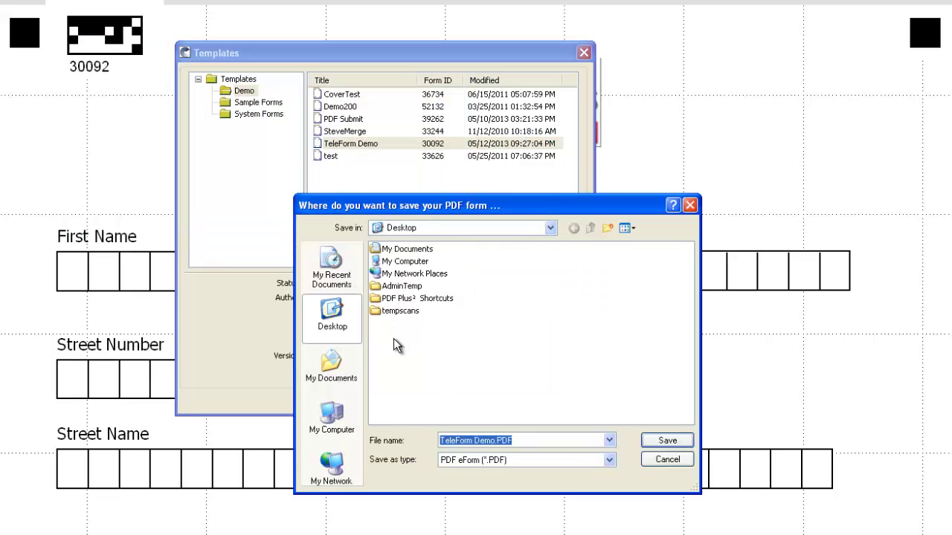
{"action": "left_click", "coordinate": [473, 440]}
{"action": "key", "text": "Delete"}
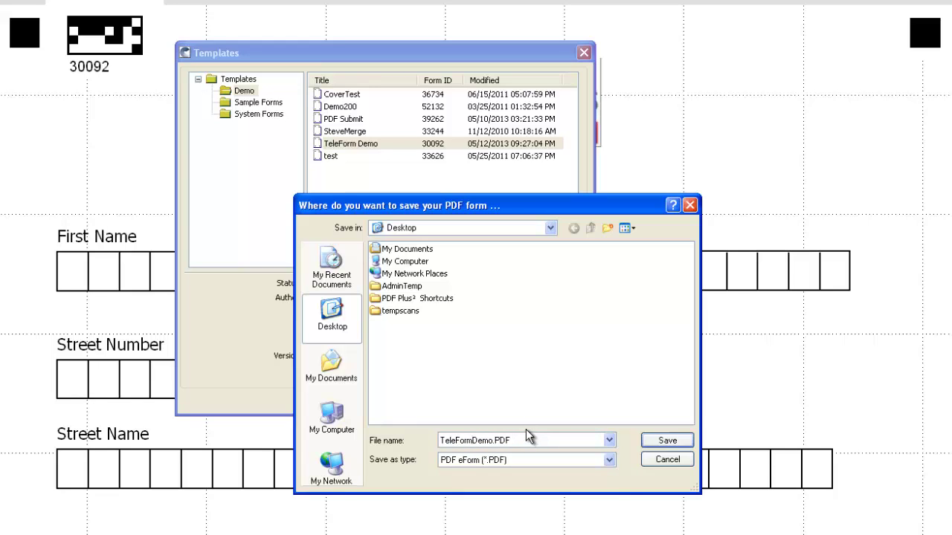
{"action": "left_click", "coordinate": [674, 440]}
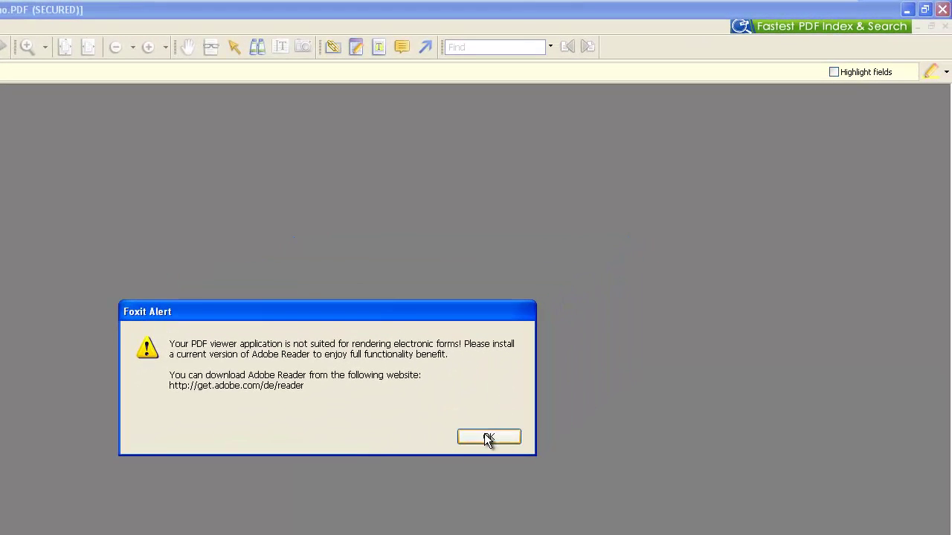
Dismiss the electronic-forms warning and zoom out to fit the whole form page
{"action": "left_click", "coordinate": [538, 402]}
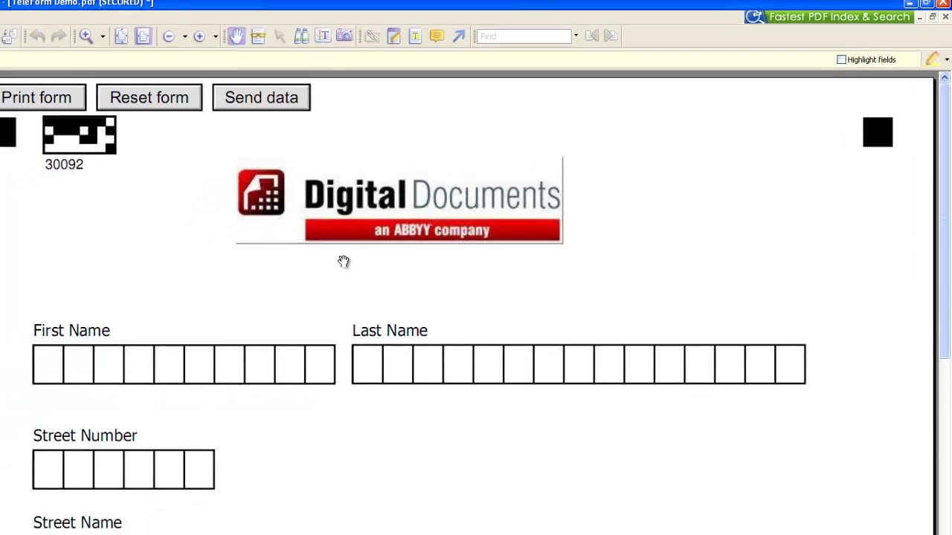
{"action": "left_click", "coordinate": [316, 9]}
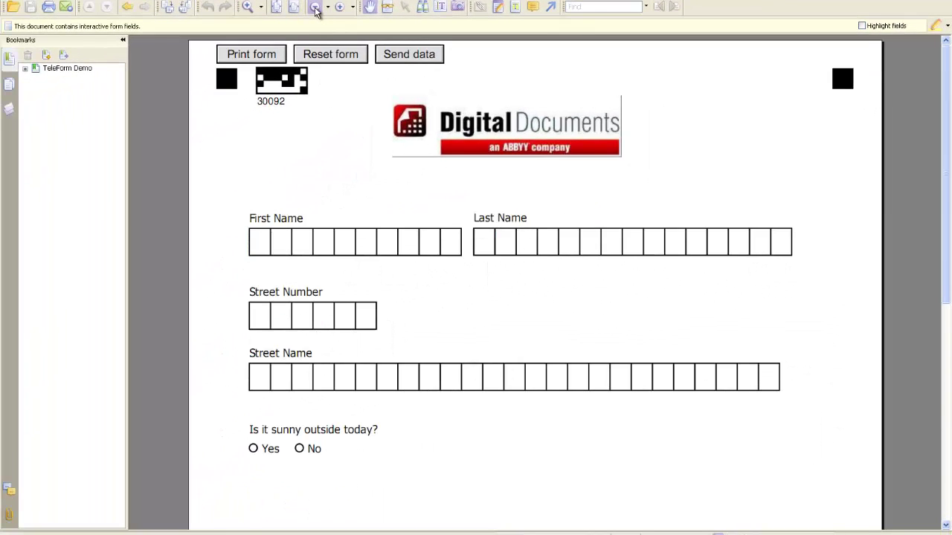
{"action": "left_click", "coordinate": [316, 8]}
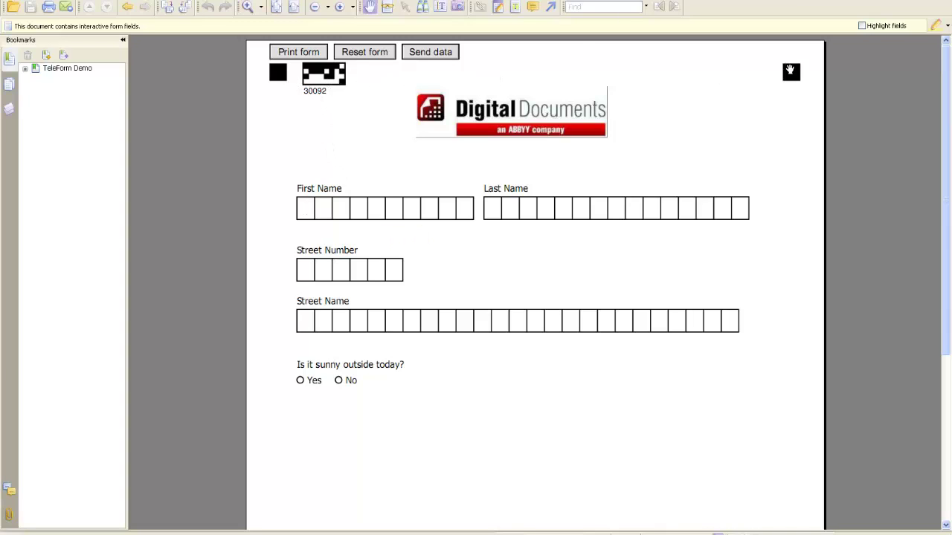
{"action": "mouse_move", "coordinate": [945, 171]}
{"action": "left_mouse_down"}
{"action": "mouse_move", "coordinate": [946, 348]}
{"action": "mouse_move", "coordinate": [947, 153]}
{"action": "left_mouse_up"}
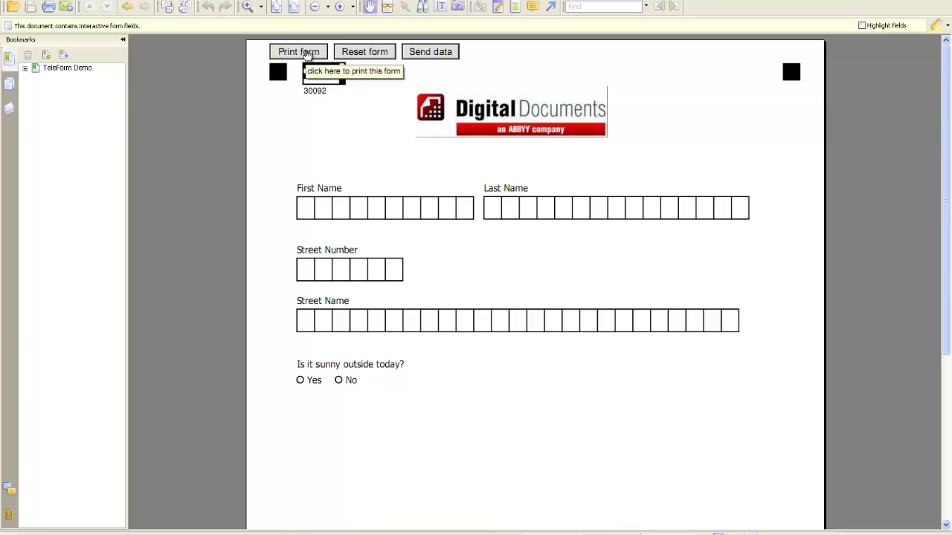
Fill the First Name and Last Name fields with a sample name
{"action": "left_click", "coordinate": [305, 209]}
{"action": "type", "text": "steve"}
{"action": "key", "text": "Tab"}
{"action": "type", "text": "Young"}
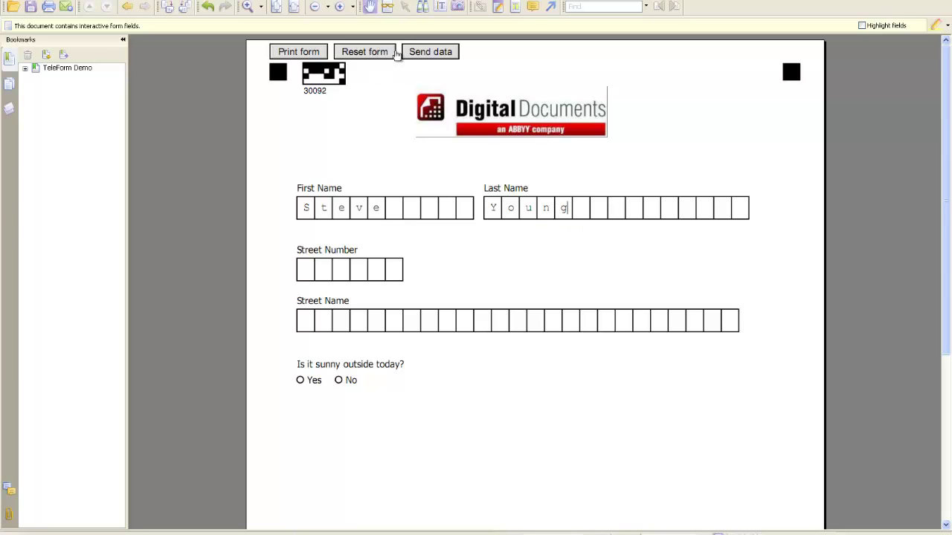
Close the filled-in PDF without saving changes and dismiss the templates list
{"action": "key", "text": "ctrl+w"}
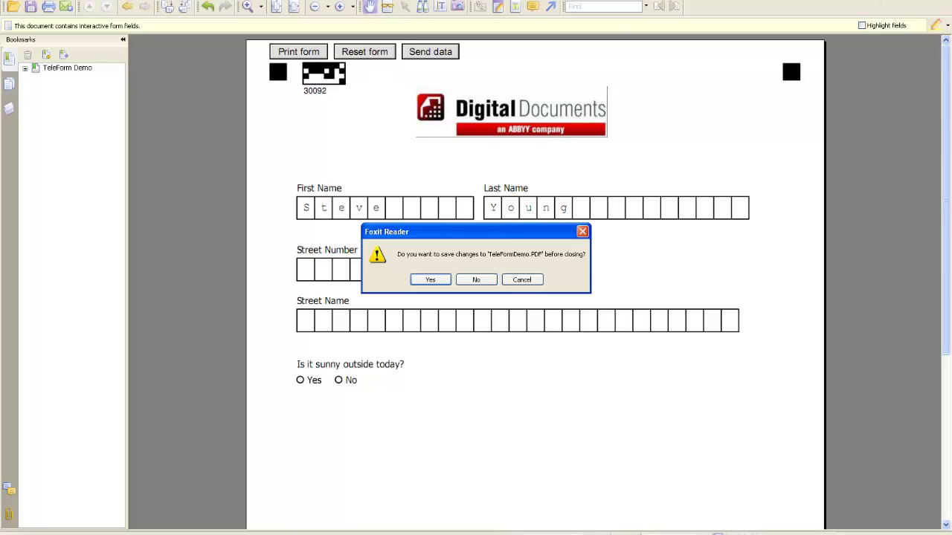
{"action": "left_click", "coordinate": [476, 279]}
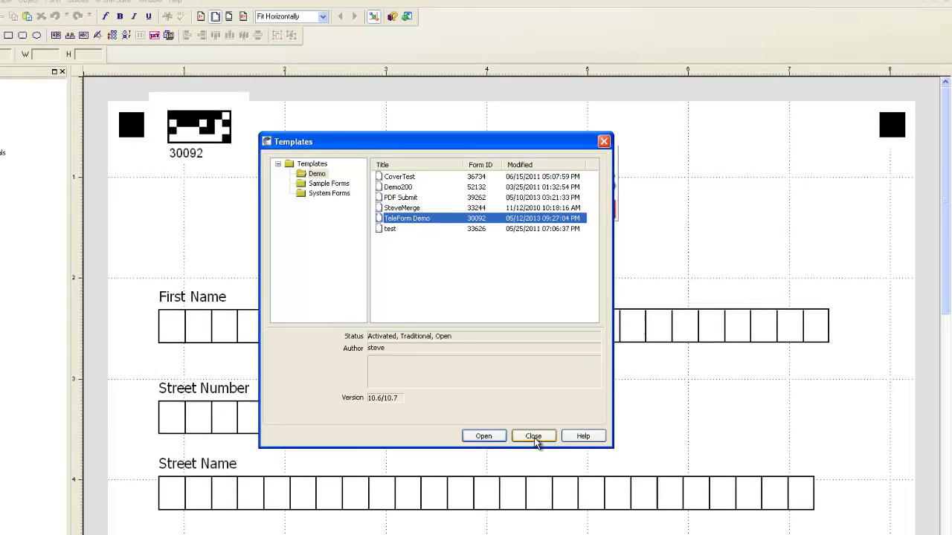
{"action": "left_click", "coordinate": [533, 436]}
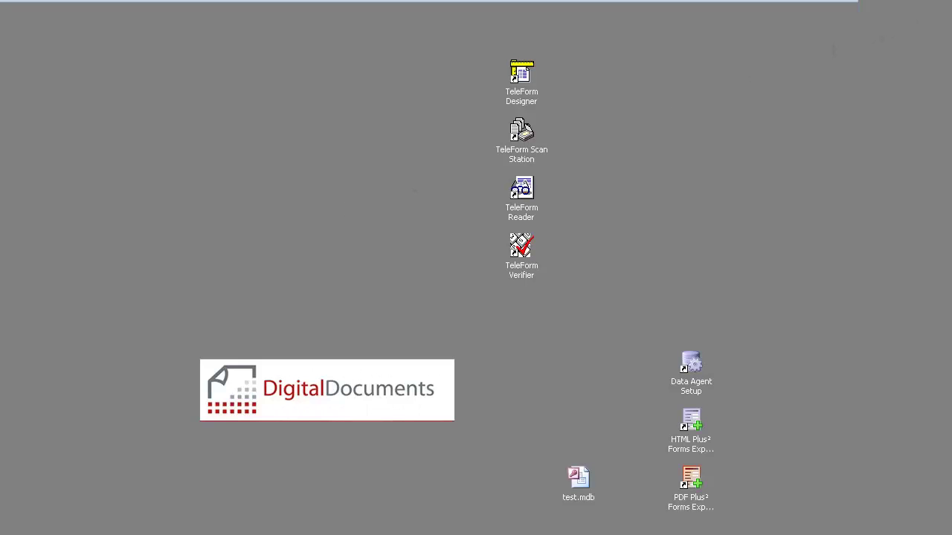
Close the leftover Thank You! browser window from its taskbar button
{"action": "left_click", "coordinate": [29, 386]}
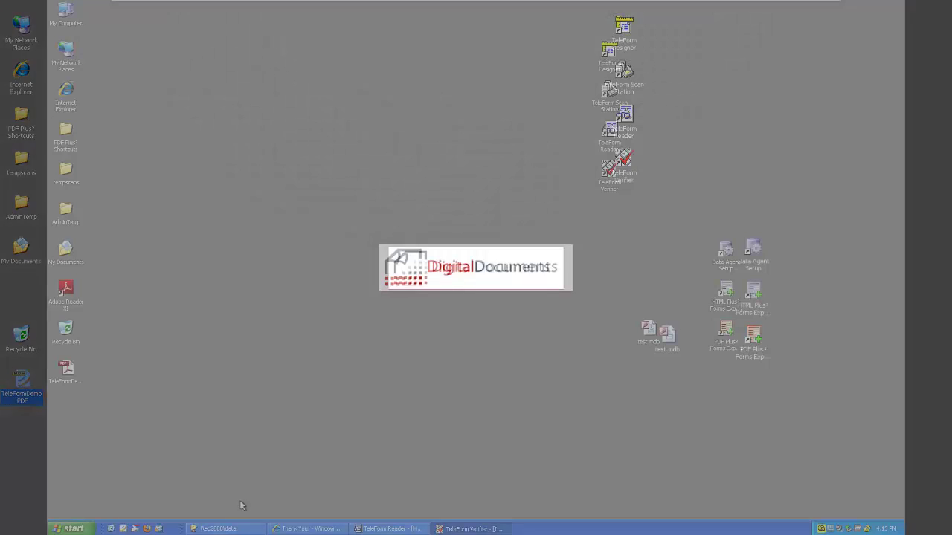
{"action": "left_click", "coordinate": [303, 401]}
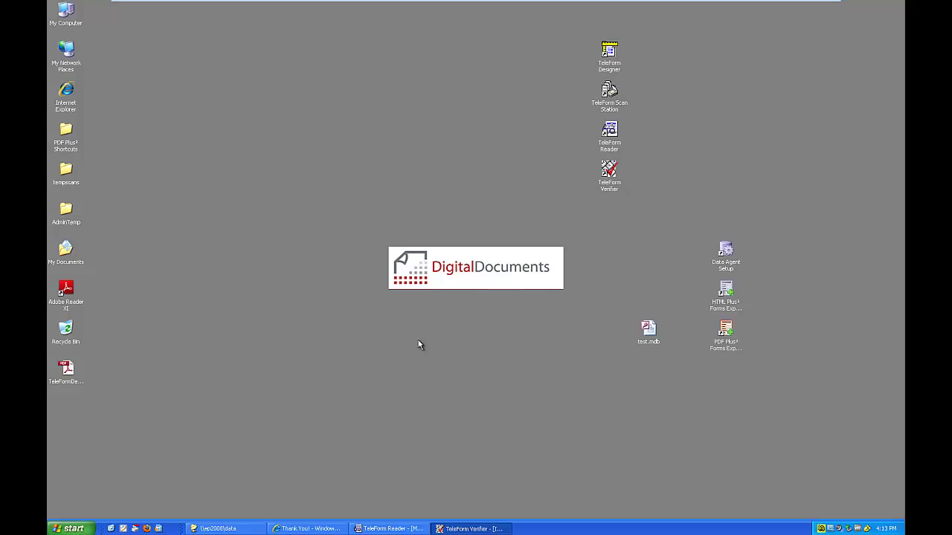
{"action": "right_click", "coordinate": [312, 529]}
{"action": "left_click", "coordinate": [331, 509]}
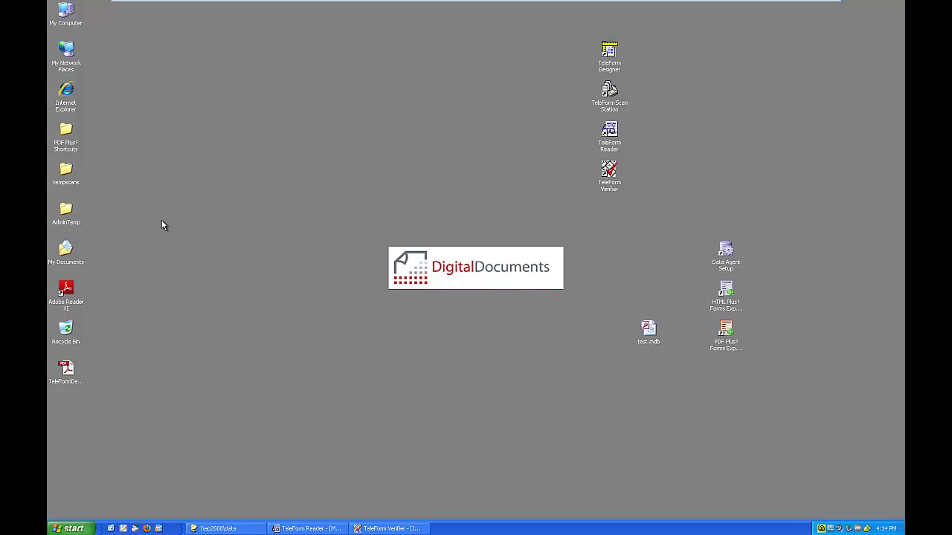
Load TeleFormDemo.PDF in maximized Internet Explorer, adjust the zoom, and put the caret in First Name
{"action": "double_click", "coordinate": [65, 90]}
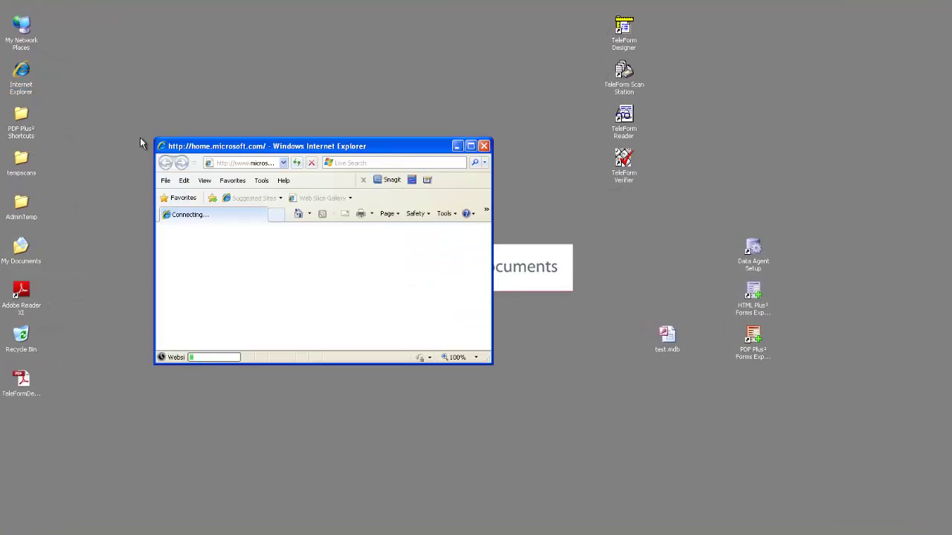
{"action": "double_click", "coordinate": [293, 143]}
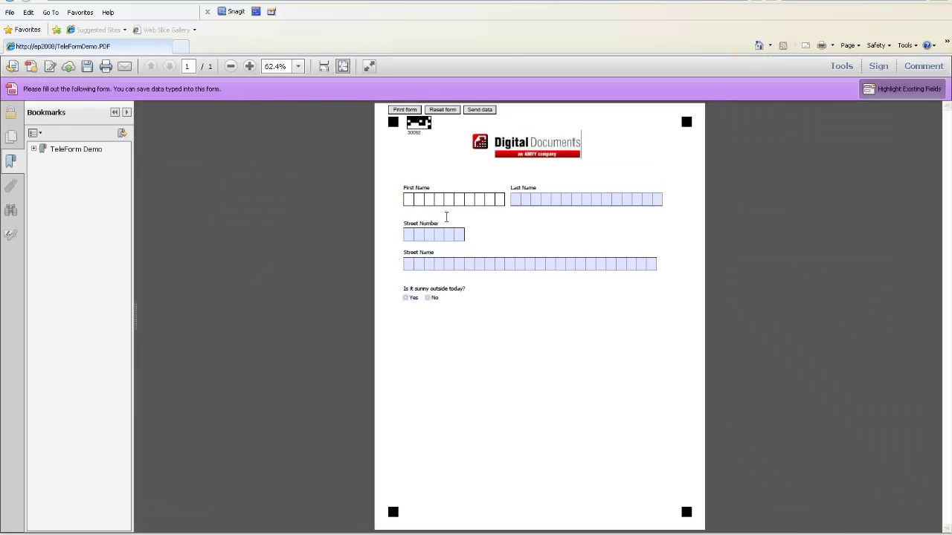
{"action": "left_click", "coordinate": [230, 67]}
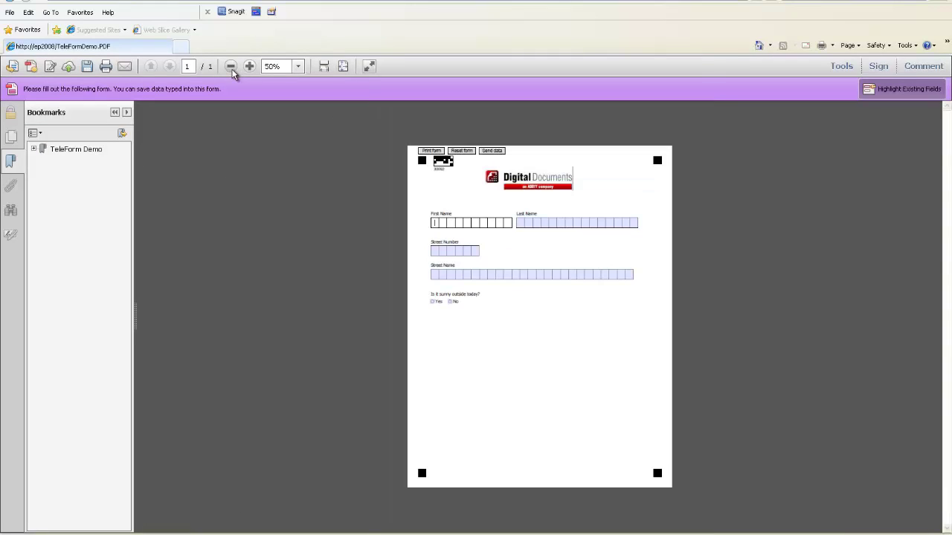
{"action": "left_click", "coordinate": [249, 67]}
{"action": "left_click", "coordinate": [248, 67]}
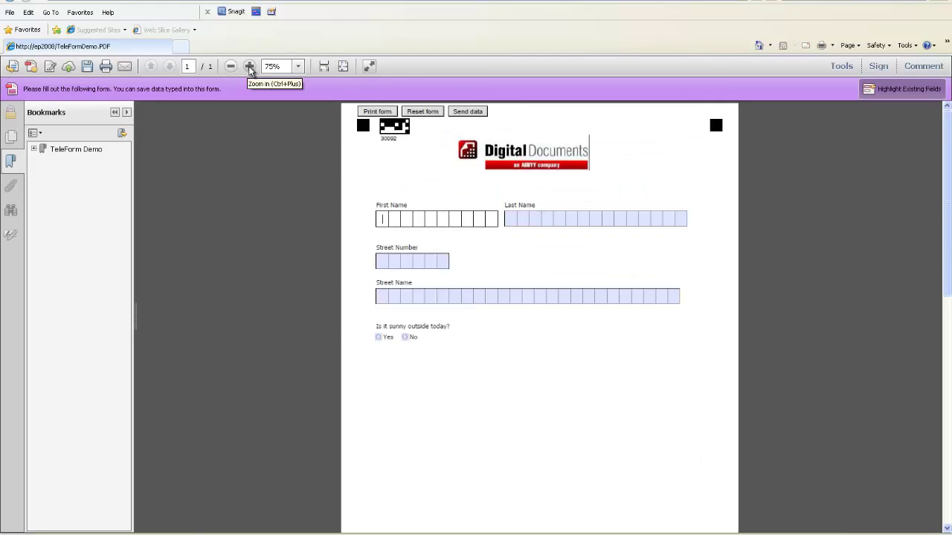
{"action": "left_click", "coordinate": [384, 220]}
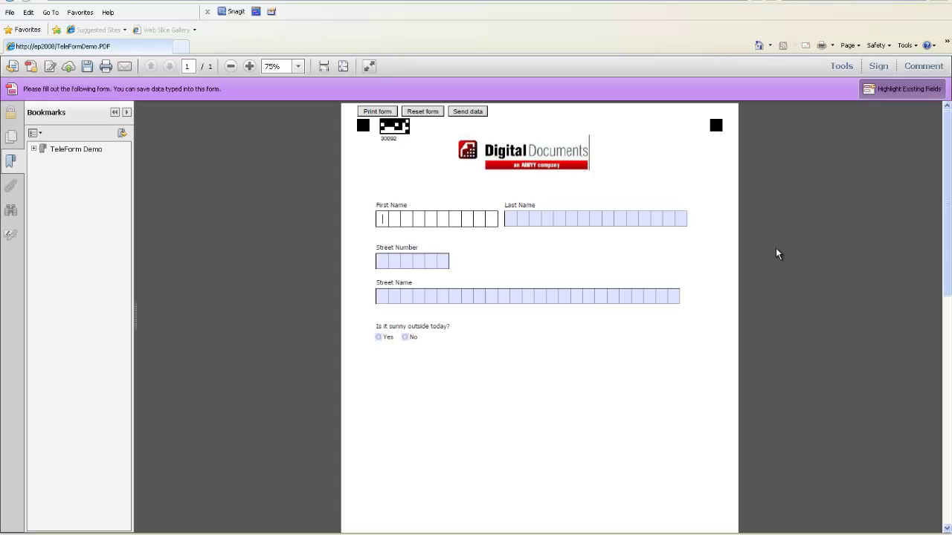
Enter a sample first and last name, street number 1234, street name My Street, and answer No to sunny
{"action": "type", "text": "steve"}
{"action": "key", "text": "Tab"}
{"action": "type", "text": "Young"}
{"action": "key", "text": "Tab"}
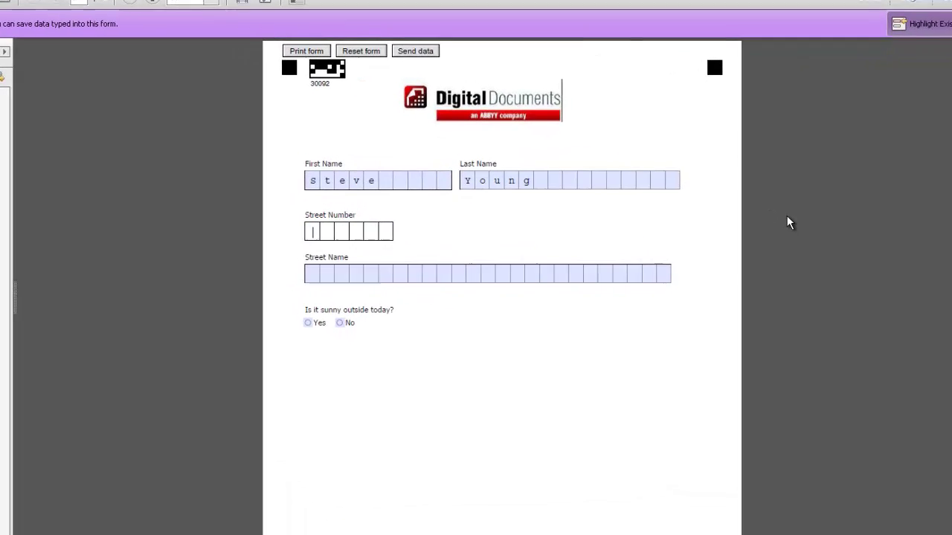
{"action": "type", "text": "1234"}
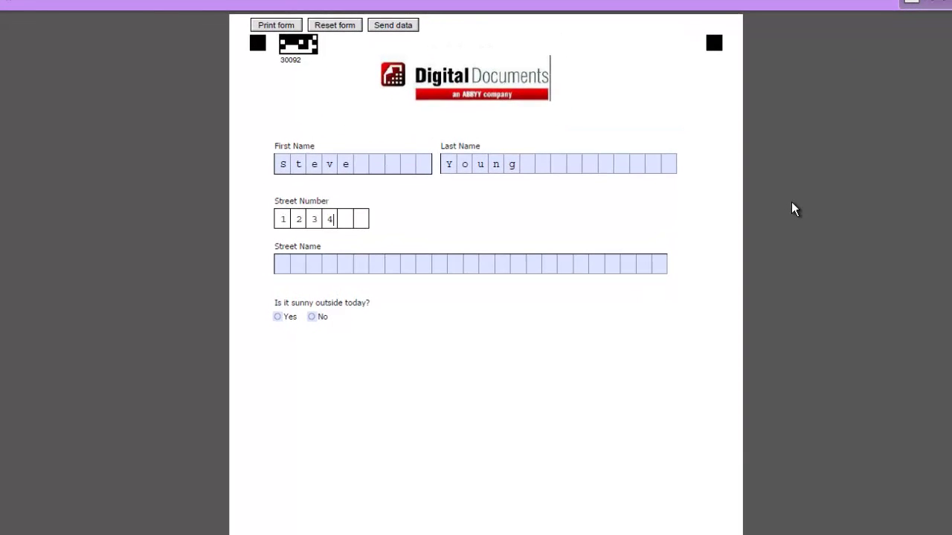
{"action": "key", "text": "Tab"}
{"action": "type", "text": "My "}
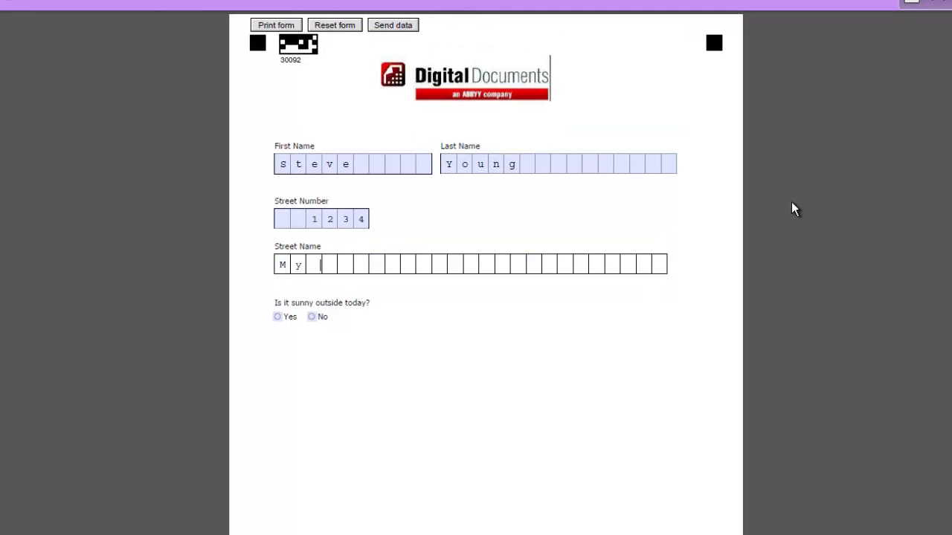
{"action": "type", "text": "Street"}
{"action": "key", "text": "Tab"}
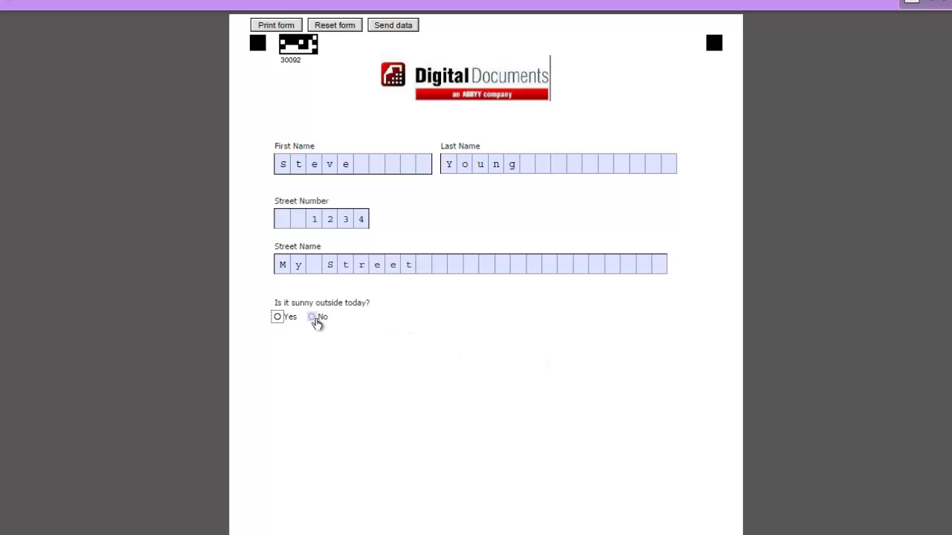
{"action": "left_click", "coordinate": [313, 318]}
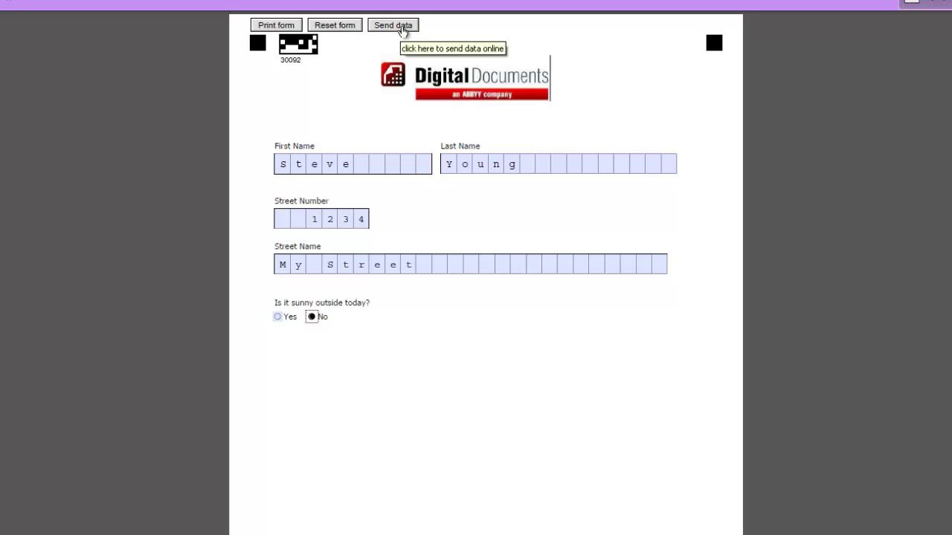
Send the form data, then close the Thank You confirmation window
{"action": "left_click", "coordinate": [401, 27]}
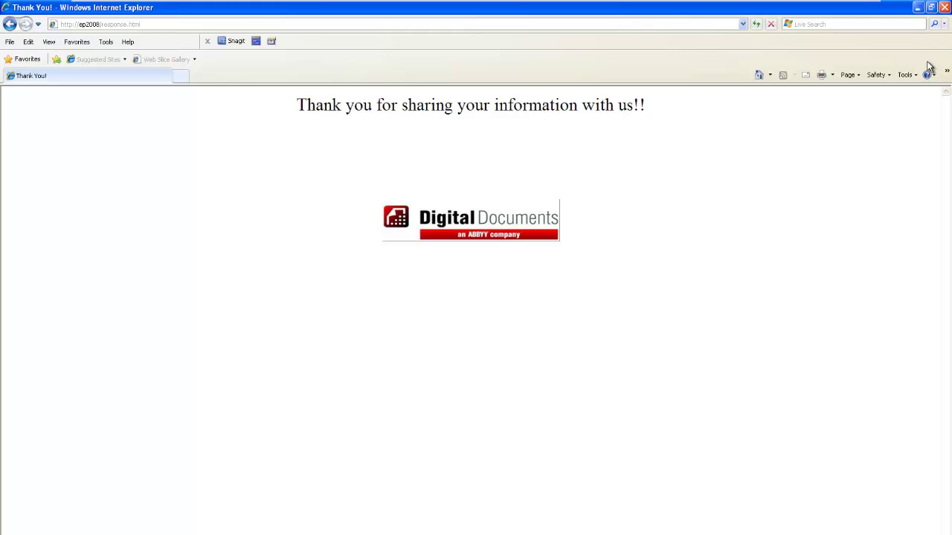
{"action": "left_click", "coordinate": [946, 7]}
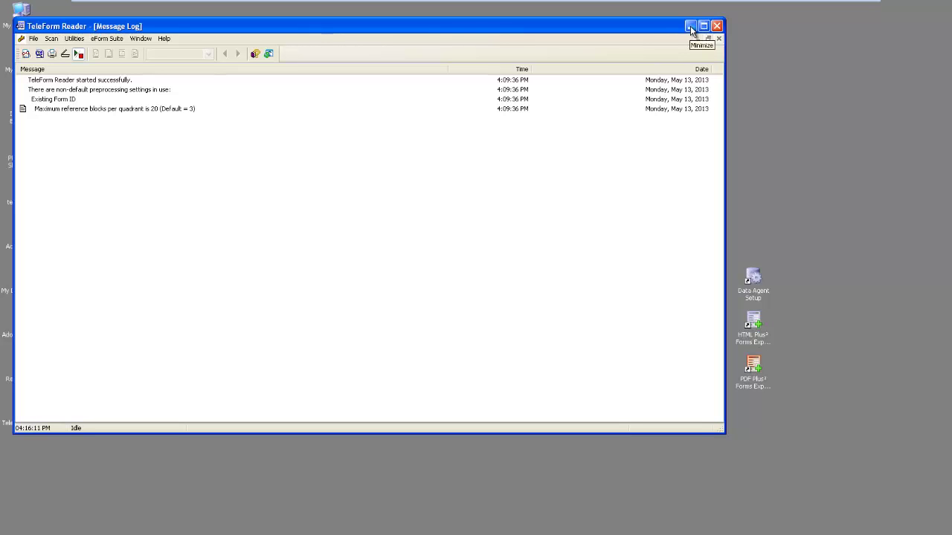
Minimize the TeleForm Reader message log window
{"action": "left_click", "coordinate": [691, 28]}
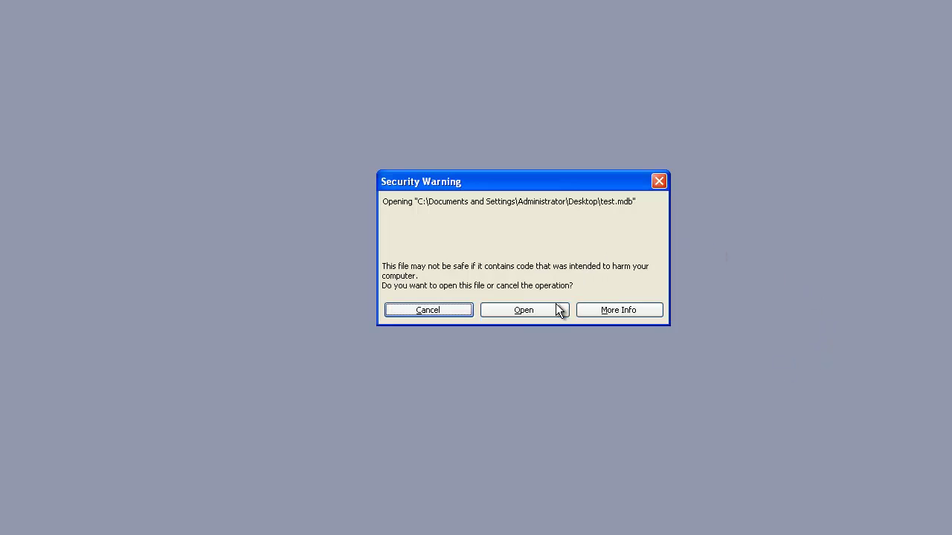
Open test.mdb's stevetest table, fit the Time_Stamp column to its date, then close the table
{"action": "left_click", "coordinate": [554, 311]}
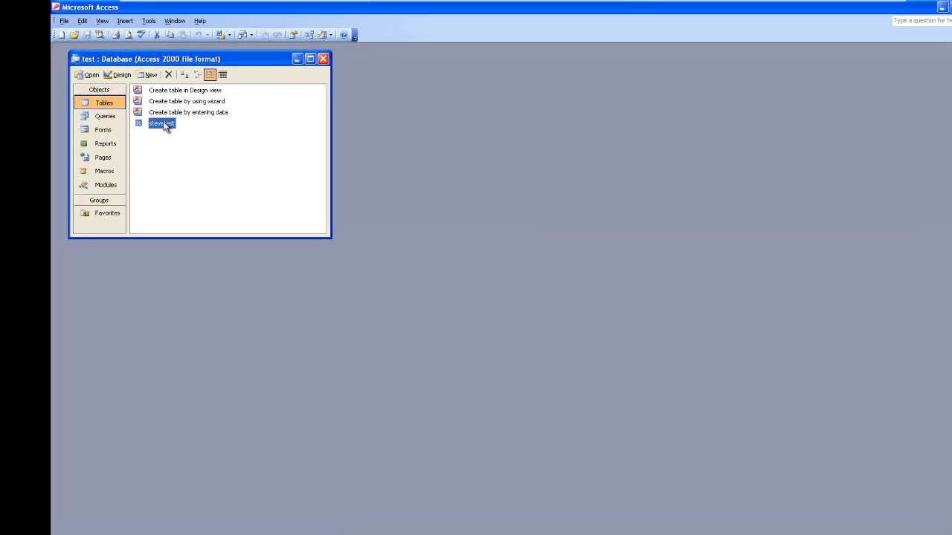
{"action": "double_click", "coordinate": [145, 167]}
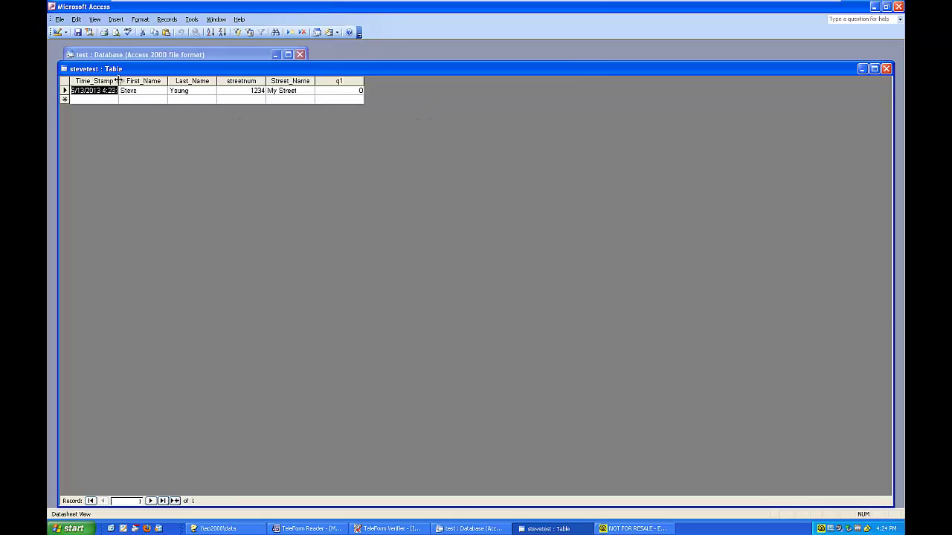
{"action": "double_click", "coordinate": [118, 80]}
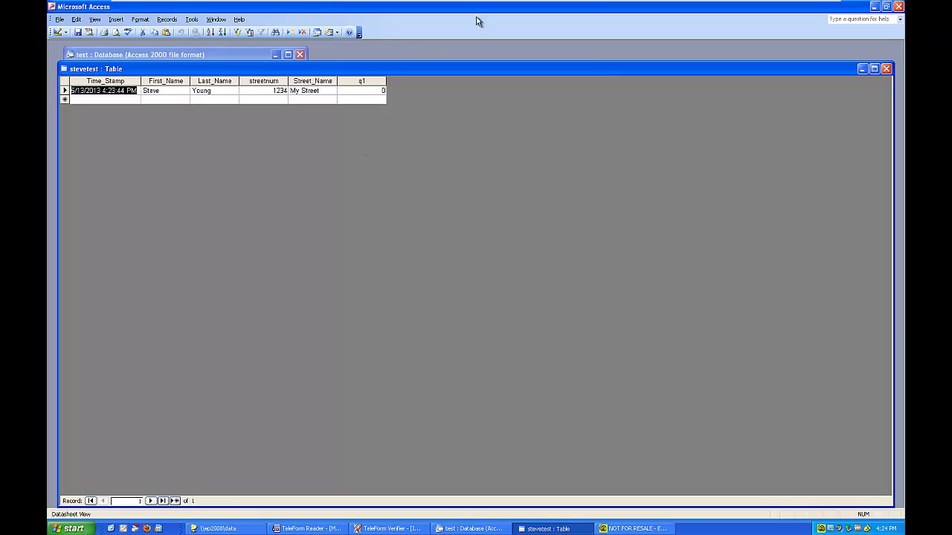
{"action": "left_click", "coordinate": [886, 69]}
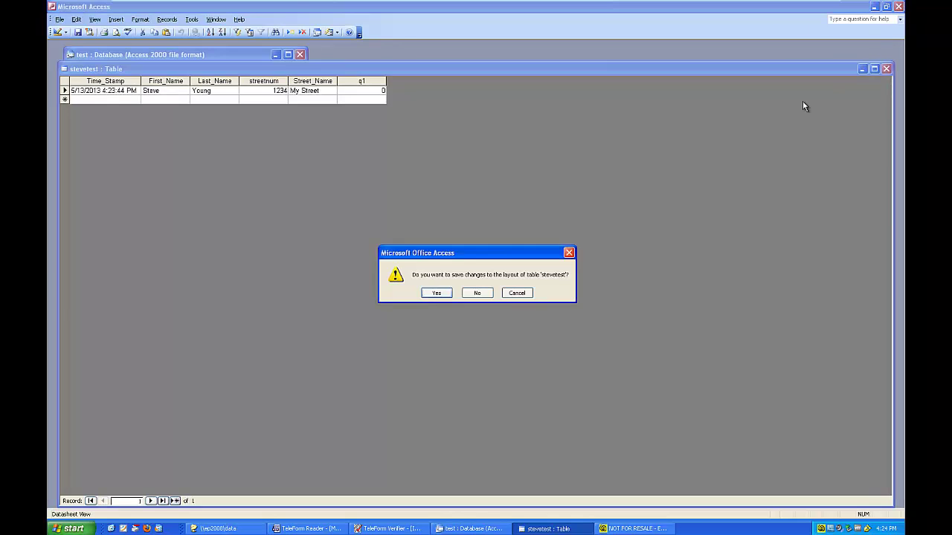